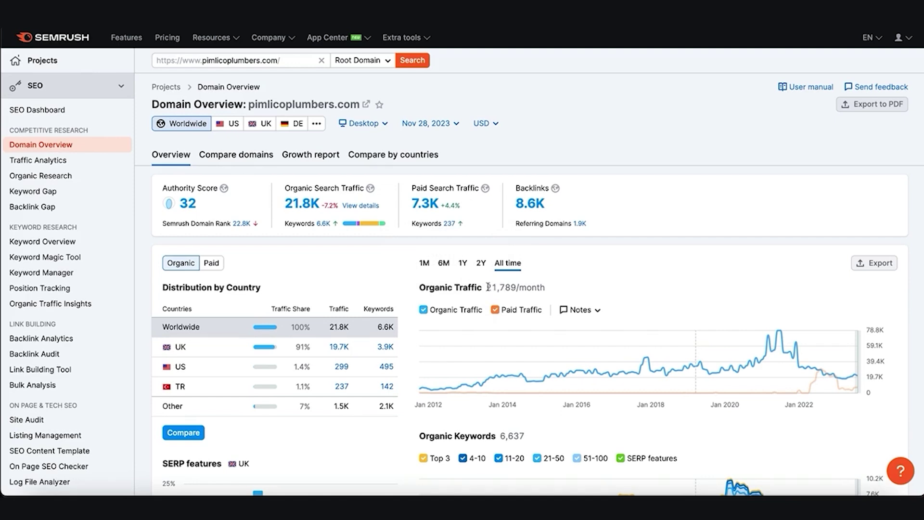
- Hide and restore the paid traffic series on the all-time traffic chart and inspect the January 2022 data point
{"action": "left_click", "coordinate": [509, 310]}
{"action": "left_click", "coordinate": [509, 311]}
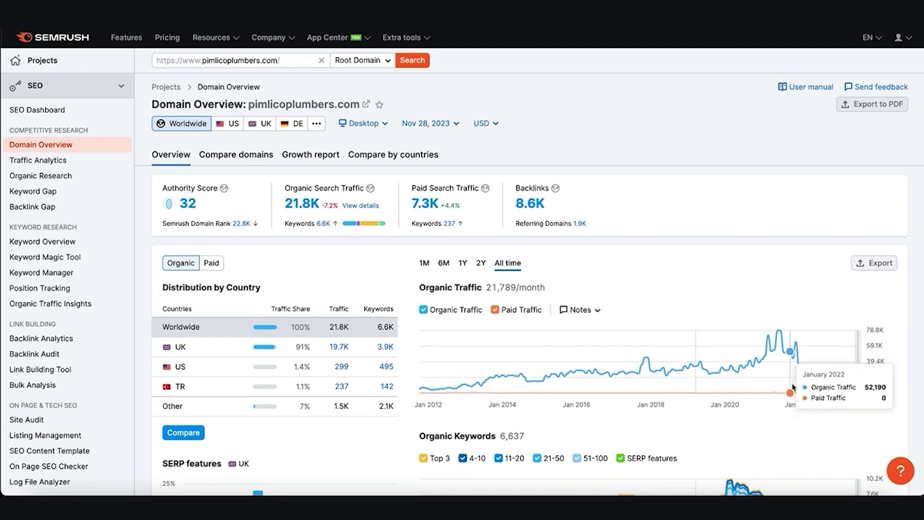
{"action": "mouse_move", "coordinate": [801, 395]}
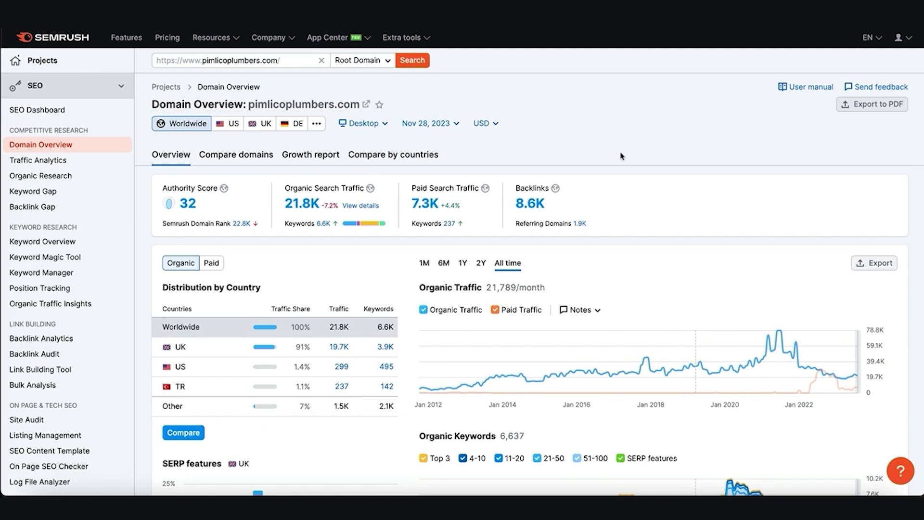
- Open the full details of the domain's top organic keywords and check the first keyword's traffic and volume
{"action": "scroll", "coordinate": [615, 138], "scroll_direction": "down", "scroll_amount": 5}
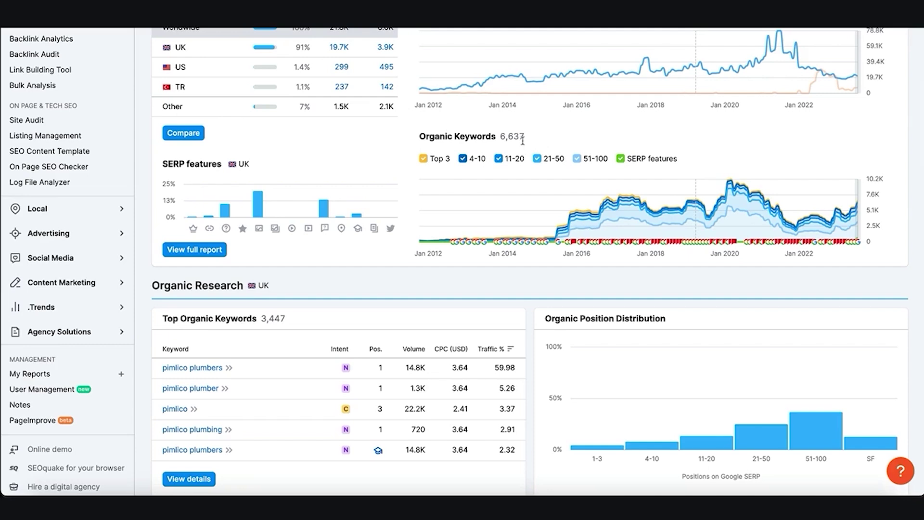
{"action": "left_click", "coordinate": [203, 482]}
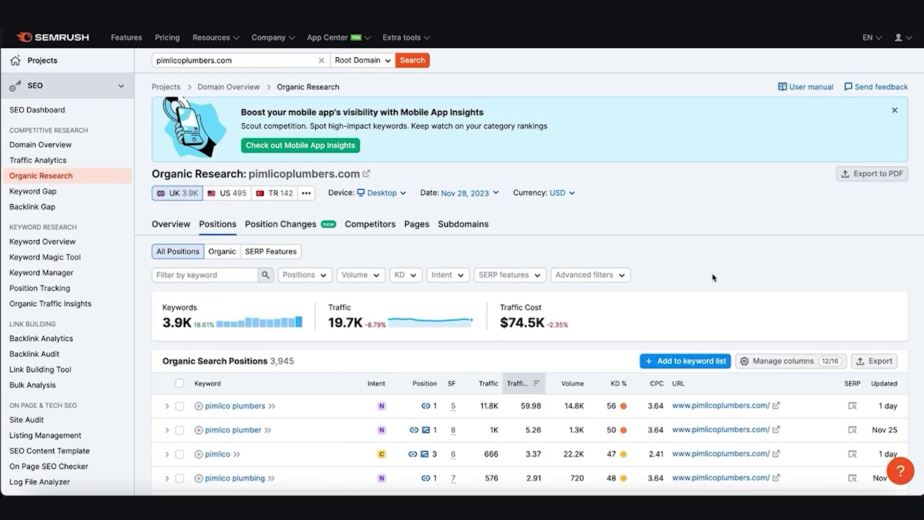
{"action": "scroll", "coordinate": [713, 277], "scroll_direction": "down", "scroll_amount": 3}
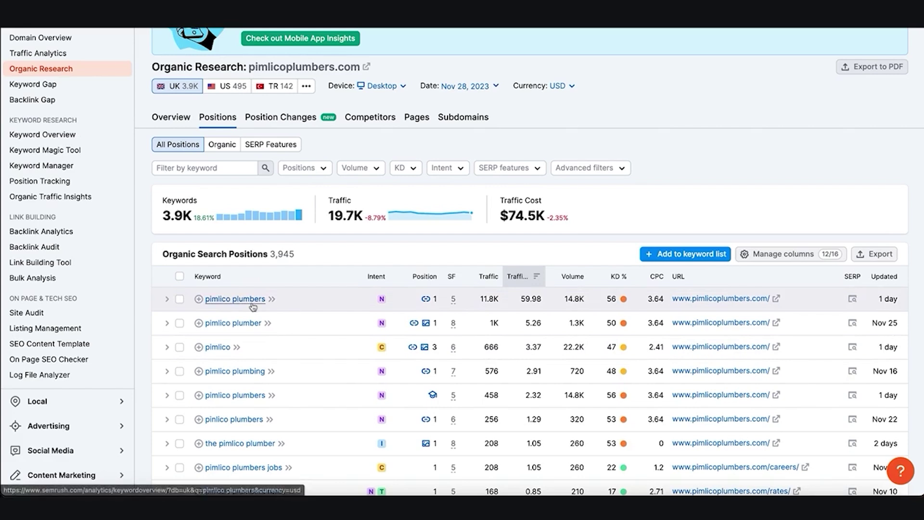
{"action": "mouse_move", "coordinate": [496, 304]}
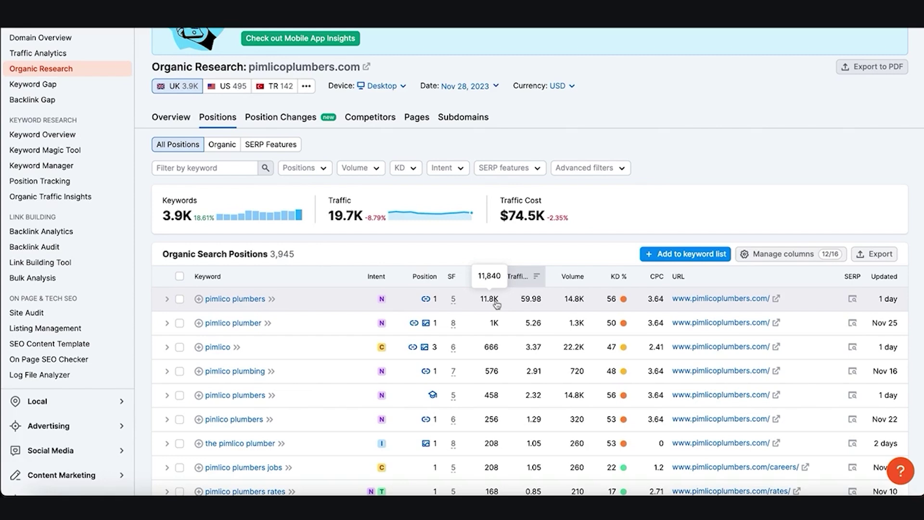
{"action": "mouse_move", "coordinate": [582, 302]}
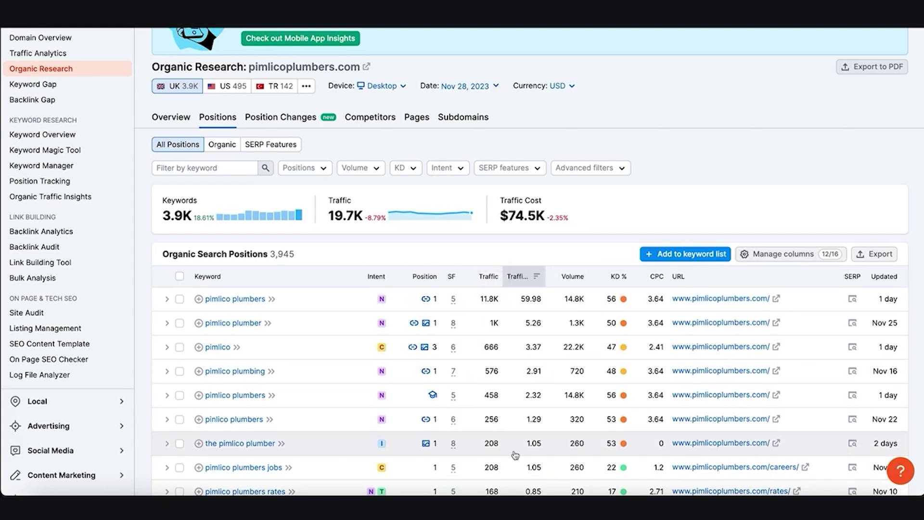
- Find the "emergency plumber" keyword among the organic positions and open the web page that ranks for it
{"action": "scroll", "coordinate": [514, 454], "scroll_direction": "down", "scroll_amount": 4}
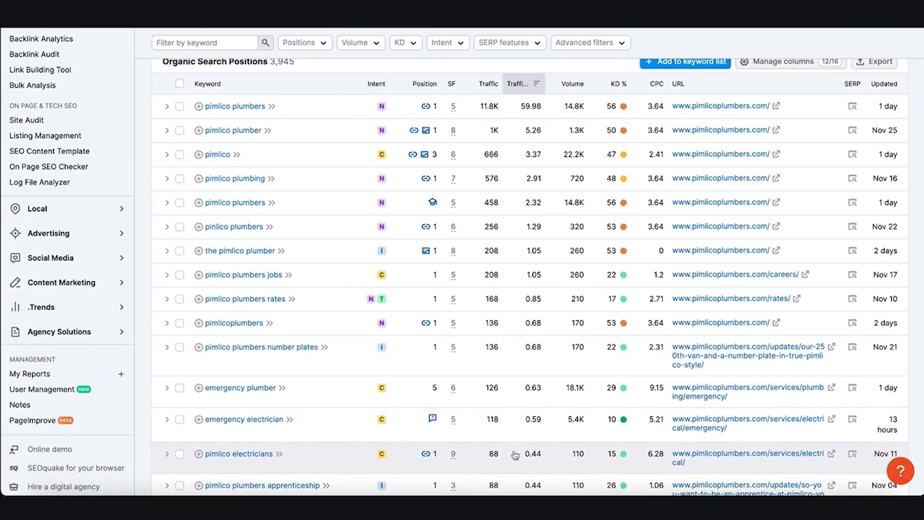
{"action": "scroll", "coordinate": [515, 455], "scroll_direction": "down", "scroll_amount": 1}
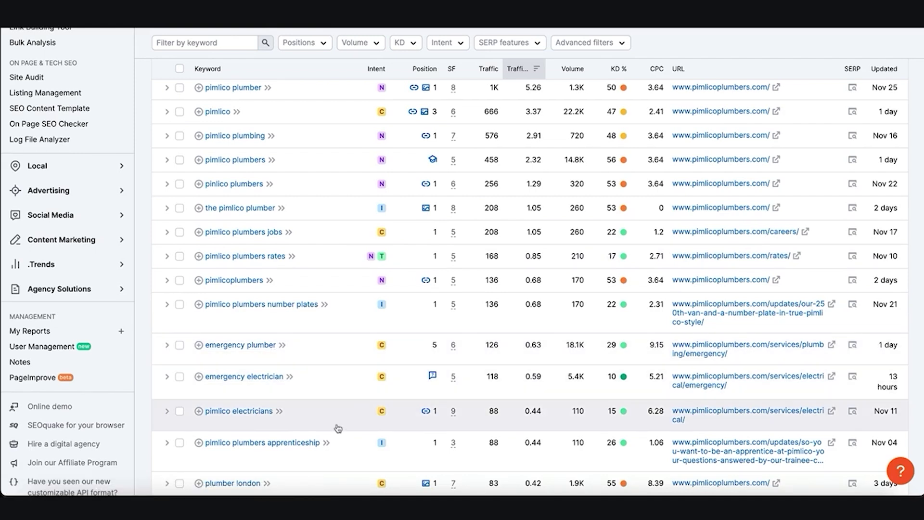
{"action": "mouse_move", "coordinate": [578, 349]}
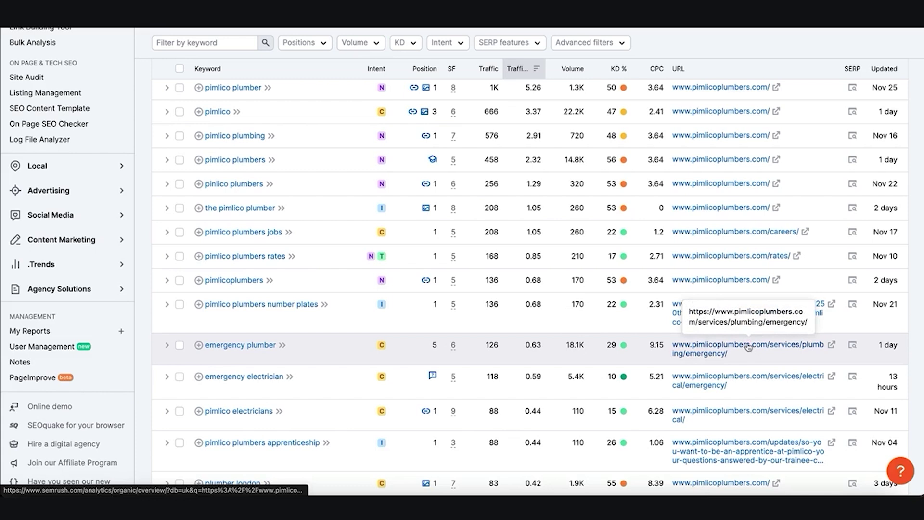
{"action": "left_click", "coordinate": [832, 345]}
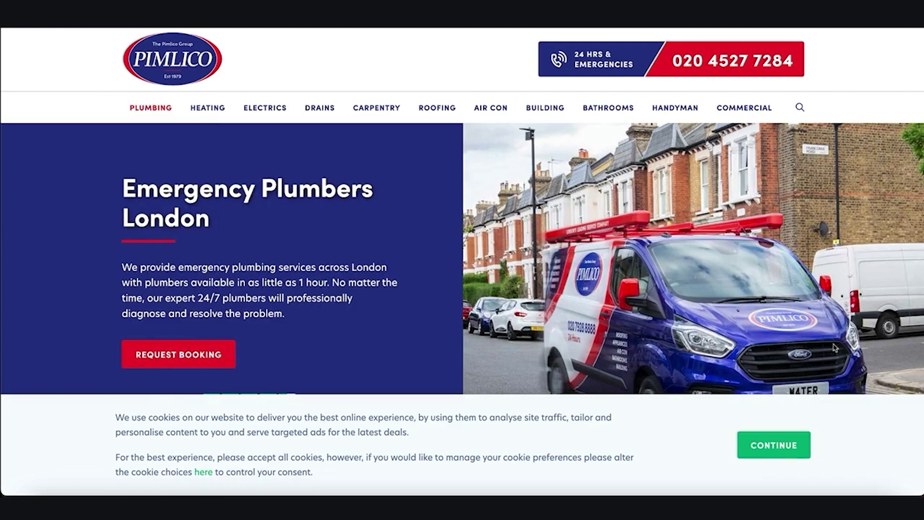
- Highlight the "Emergency Plumbers London" heading on the page and accept the cookie notice
{"action": "scroll", "coordinate": [835, 347], "scroll_direction": "down", "scroll_amount": 1}
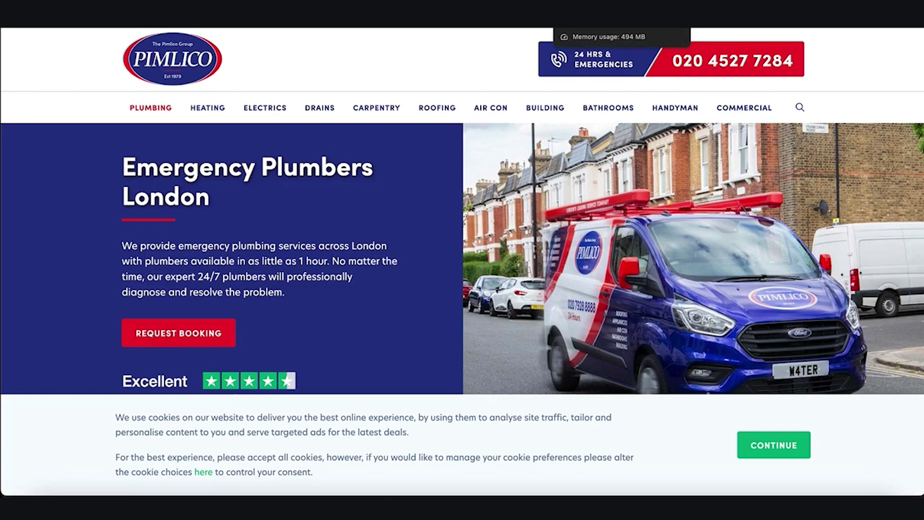
{"action": "left_click_drag", "start_coordinate": [124, 166], "coordinate": [229, 194]}
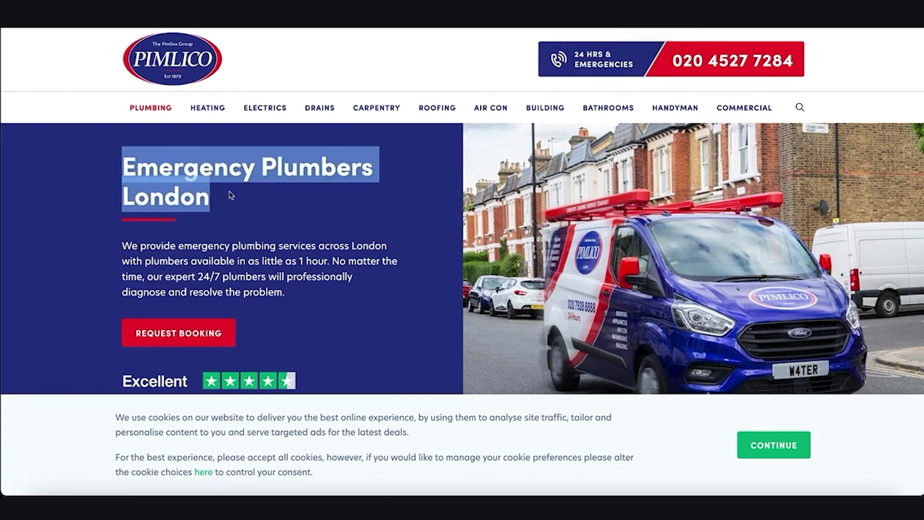
{"action": "left_click_drag", "start_coordinate": [354, 483], "coordinate": [582, 489]}
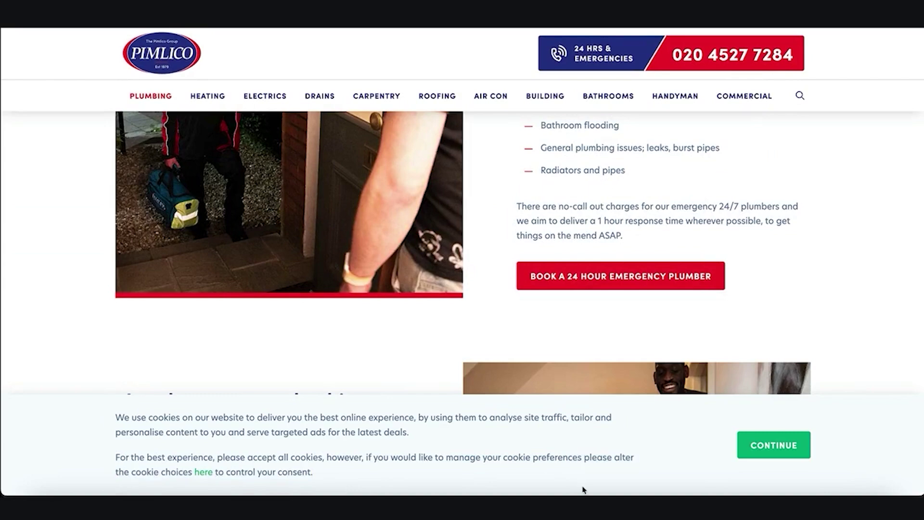
{"action": "left_click", "coordinate": [771, 444]}
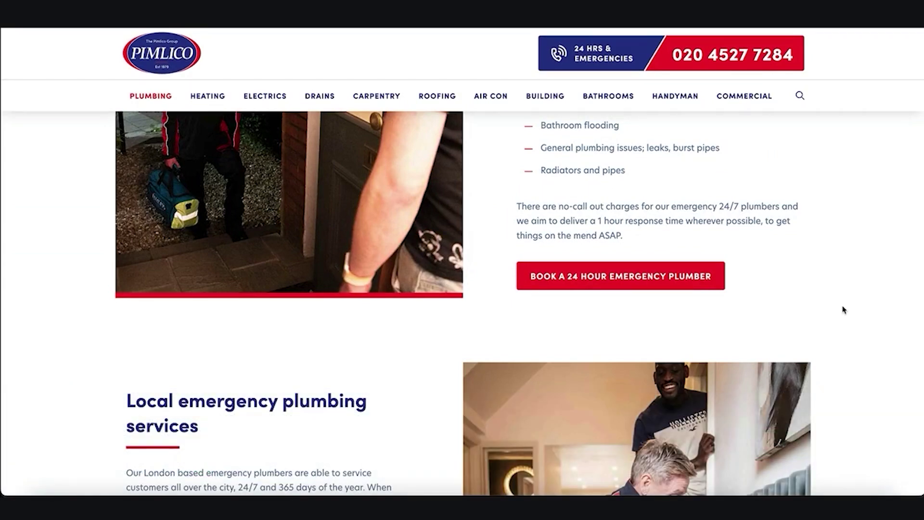
- Look through the emergency plumber page down to the local areas list and view the Haringey location page
{"action": "scroll", "coordinate": [843, 309], "scroll_direction": "down", "scroll_amount": 6}
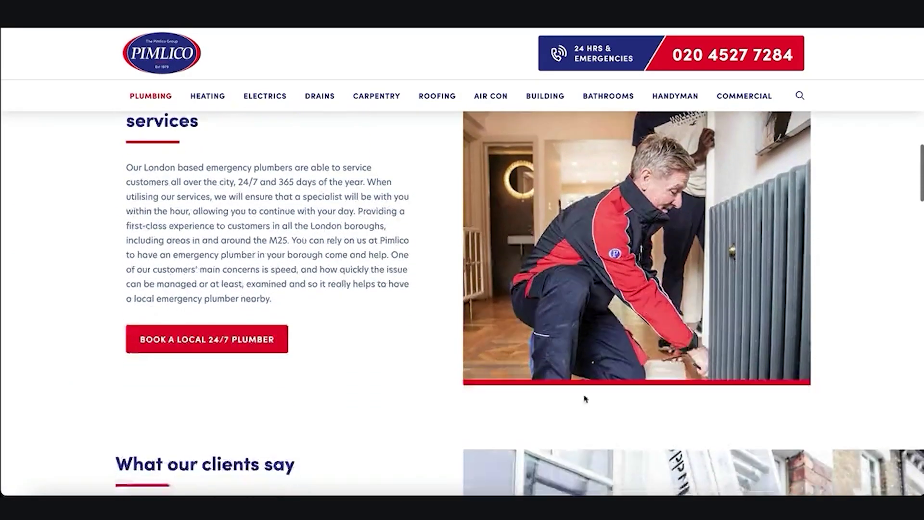
{"action": "scroll", "coordinate": [585, 398], "scroll_direction": "down", "scroll_amount": 10}
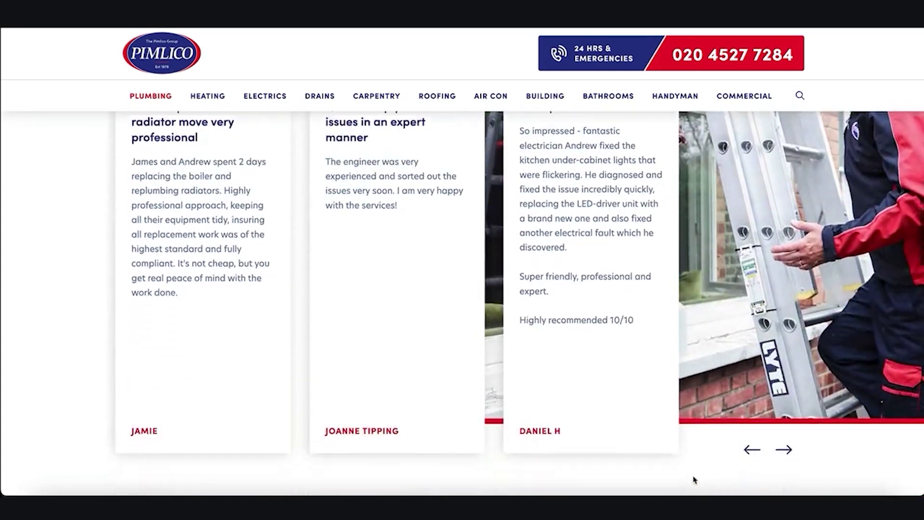
{"action": "scroll", "coordinate": [694, 480], "scroll_direction": "down", "scroll_amount": 10}
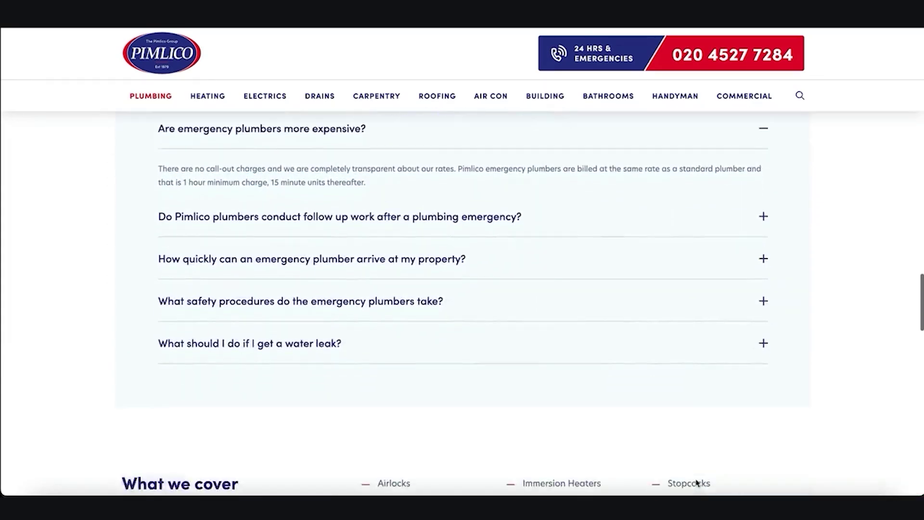
{"action": "scroll", "coordinate": [696, 482], "scroll_direction": "down", "scroll_amount": 8}
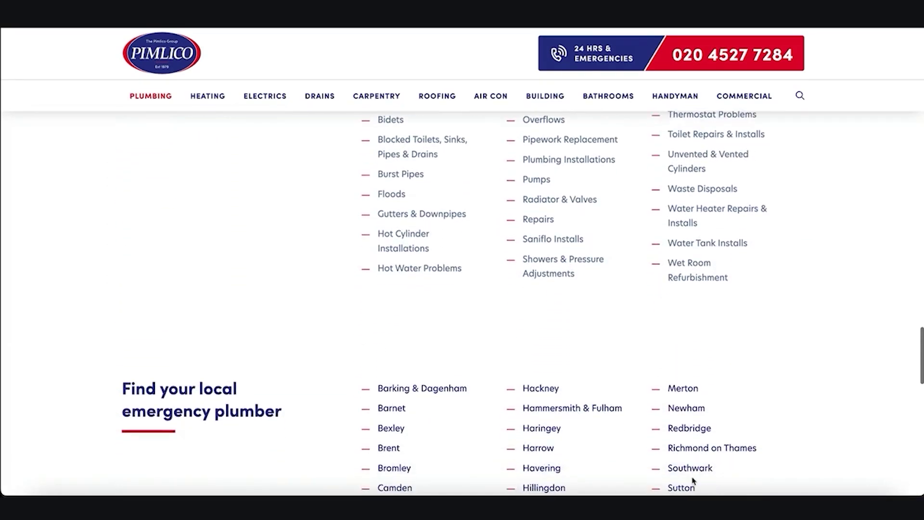
{"action": "scroll", "coordinate": [693, 480], "scroll_direction": "down", "scroll_amount": 3}
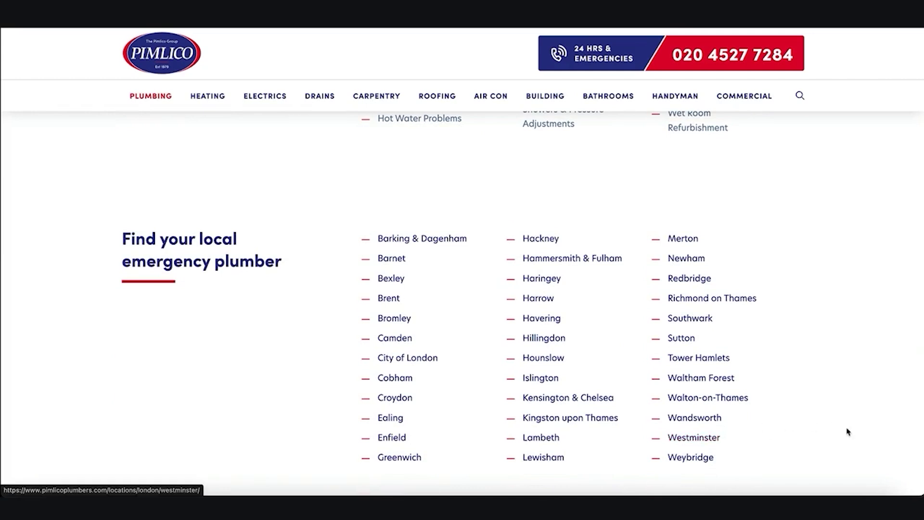
{"action": "left_click", "coordinate": [541, 277]}
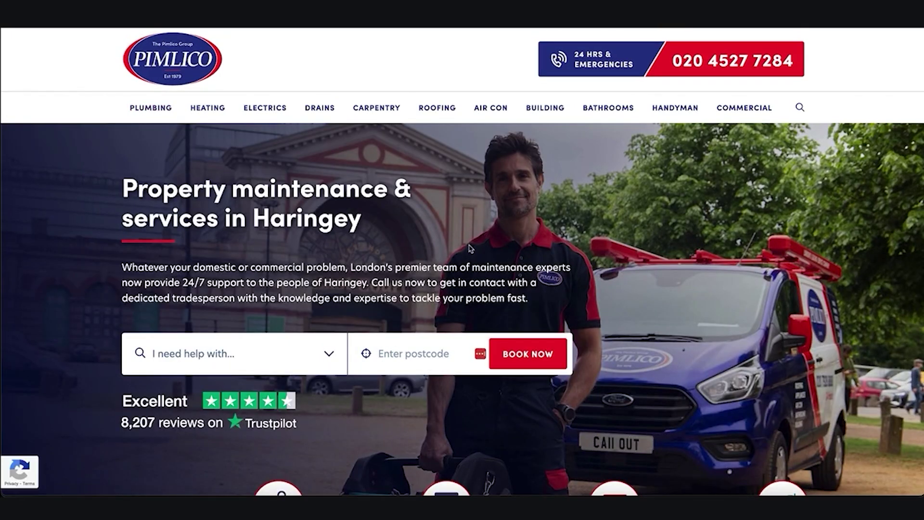
{"action": "scroll", "coordinate": [474, 249], "scroll_direction": "down", "scroll_amount": 5}
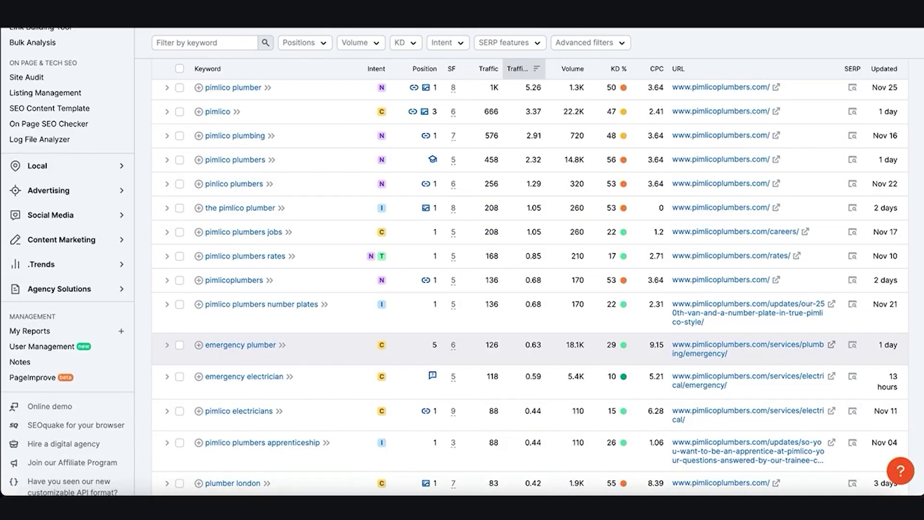
- Examine the ranking keywords in Semrush's organic positions table together with their landing page URLs
{"action": "scroll", "coordinate": [461, 260], "scroll_direction": "up", "scroll_amount": 7}
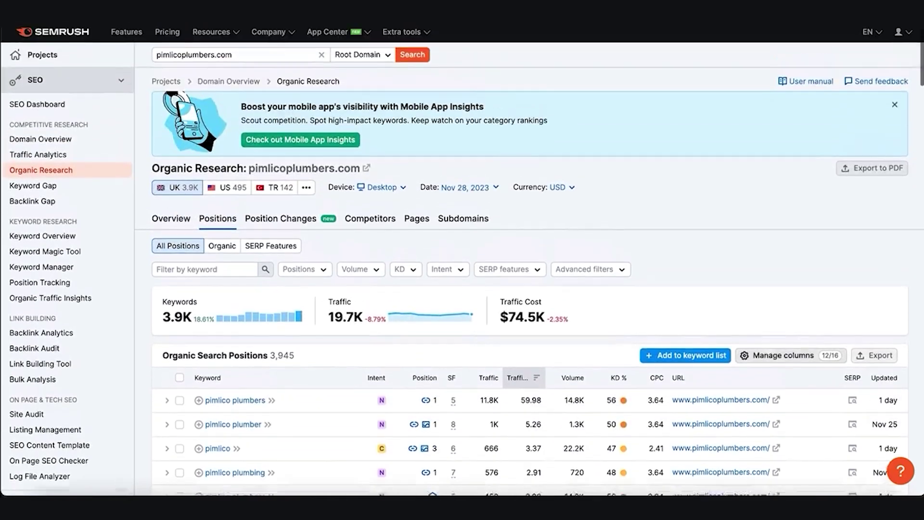
{"action": "scroll", "coordinate": [462, 260], "scroll_direction": "up", "scroll_amount": 1}
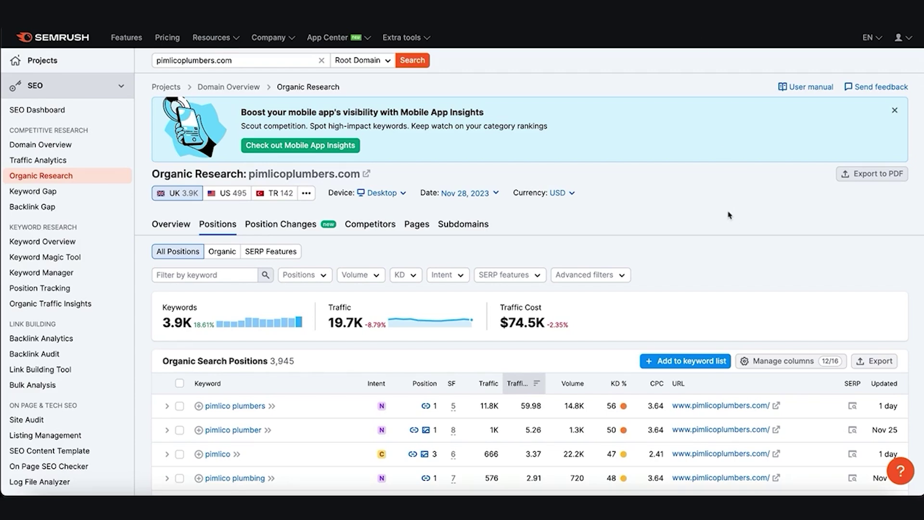
{"action": "scroll", "coordinate": [729, 215], "scroll_direction": "down", "scroll_amount": 5}
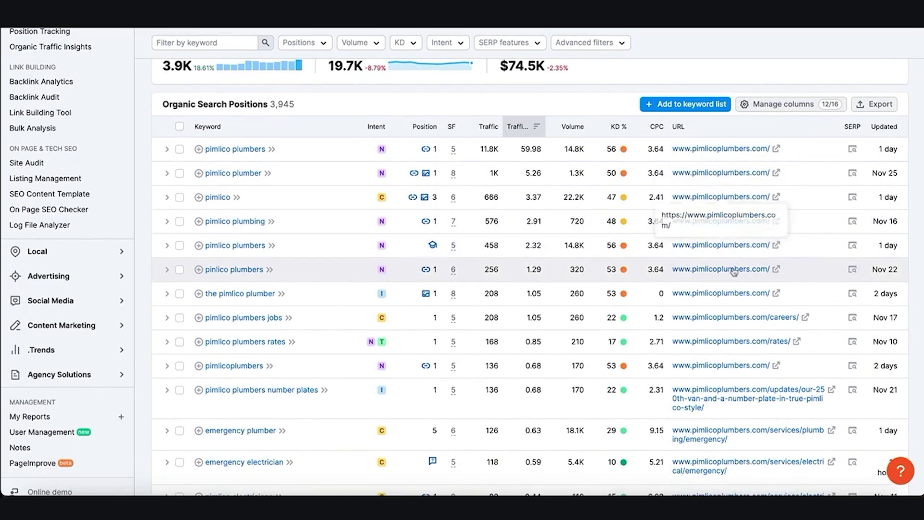
{"action": "scroll", "coordinate": [733, 272], "scroll_direction": "down", "scroll_amount": 5}
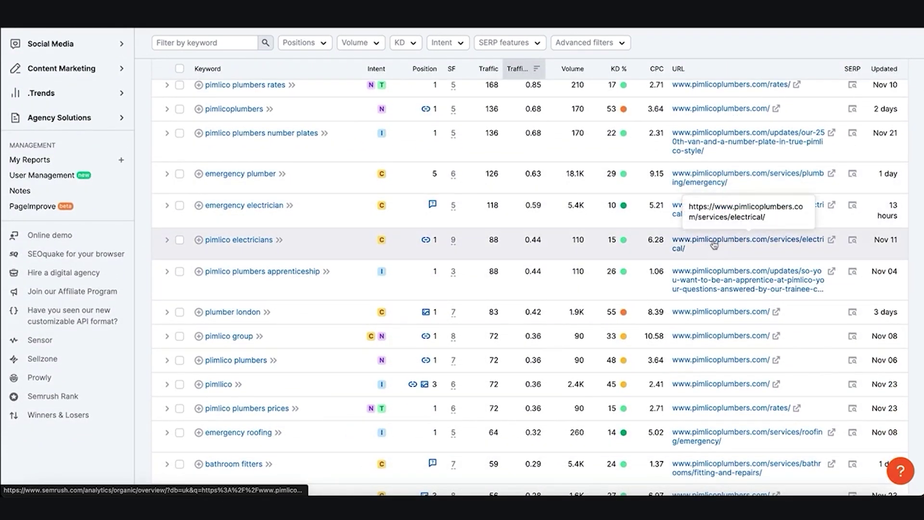
{"action": "scroll", "coordinate": [716, 308], "scroll_direction": "down", "scroll_amount": 1}
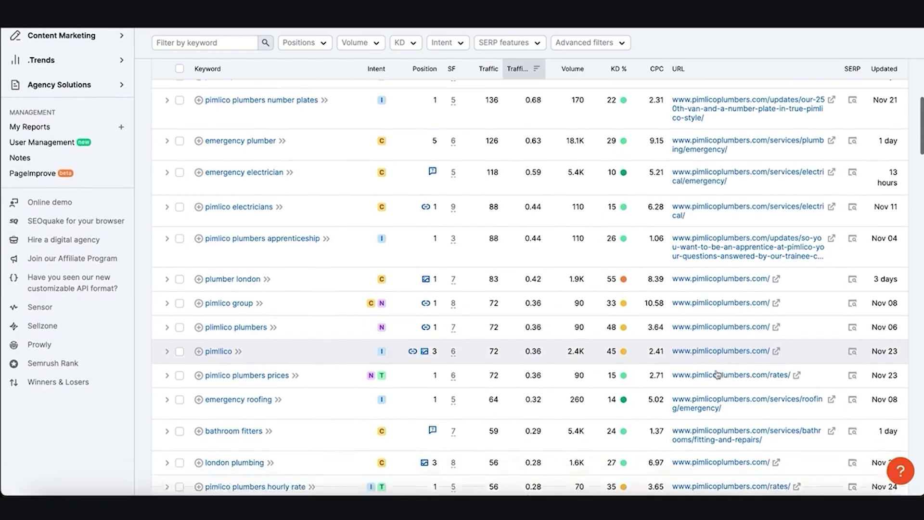
{"action": "scroll", "coordinate": [717, 374], "scroll_direction": "down", "scroll_amount": 1}
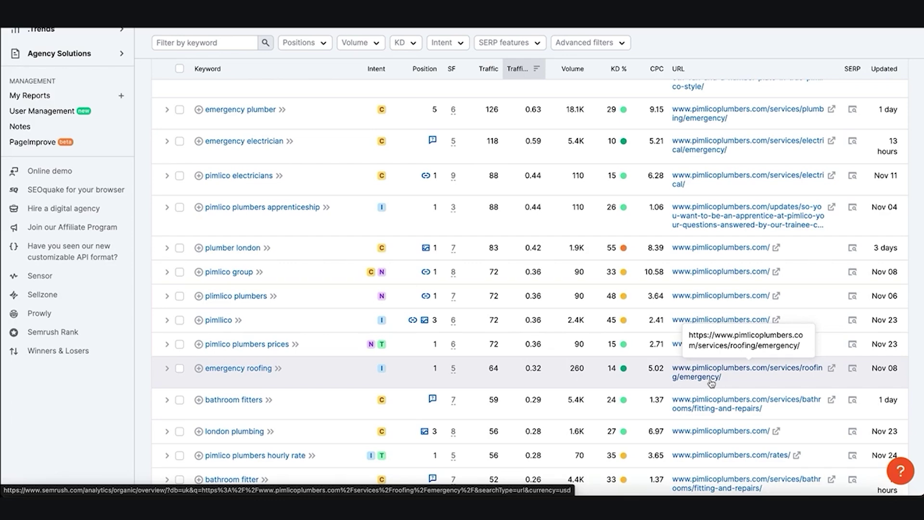
{"action": "scroll", "coordinate": [711, 382], "scroll_direction": "up", "scroll_amount": 8}
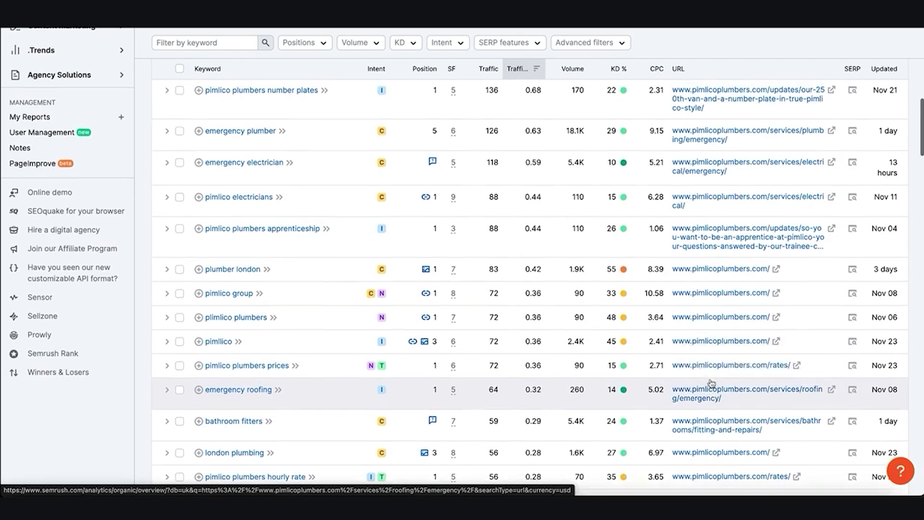
{"action": "scroll", "coordinate": [711, 383], "scroll_direction": "up", "scroll_amount": 5}
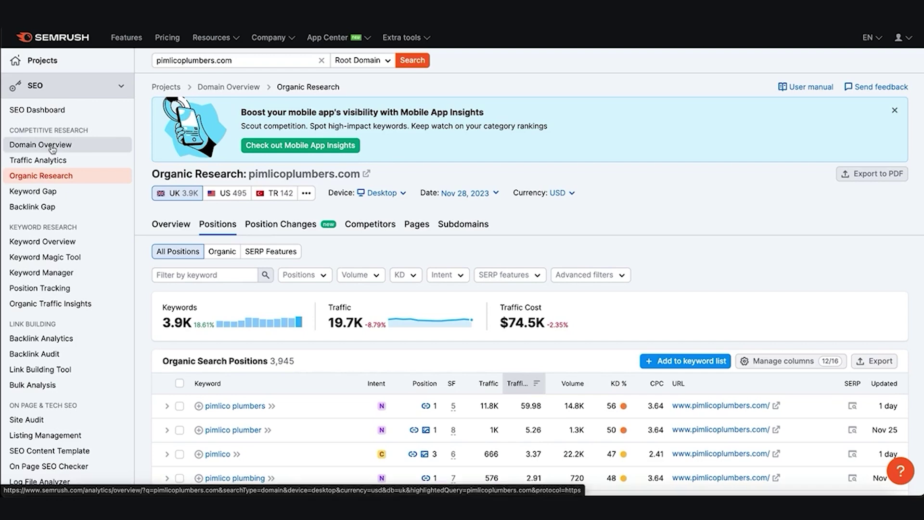
- Run a Keyword Overview search for "womans glasses" in the UK database
{"action": "left_click", "coordinate": [64, 248]}
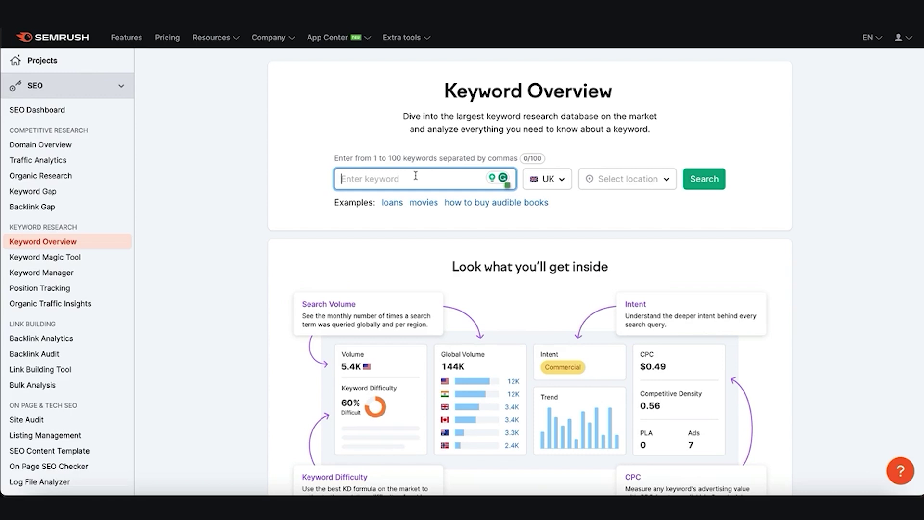
{"action": "type", "text": "womans glasses"}
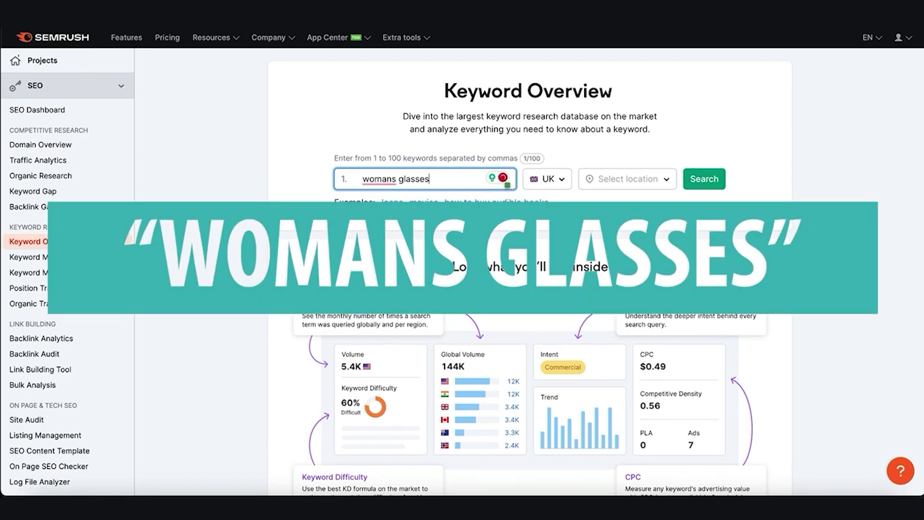
{"action": "left_click", "coordinate": [693, 186]}
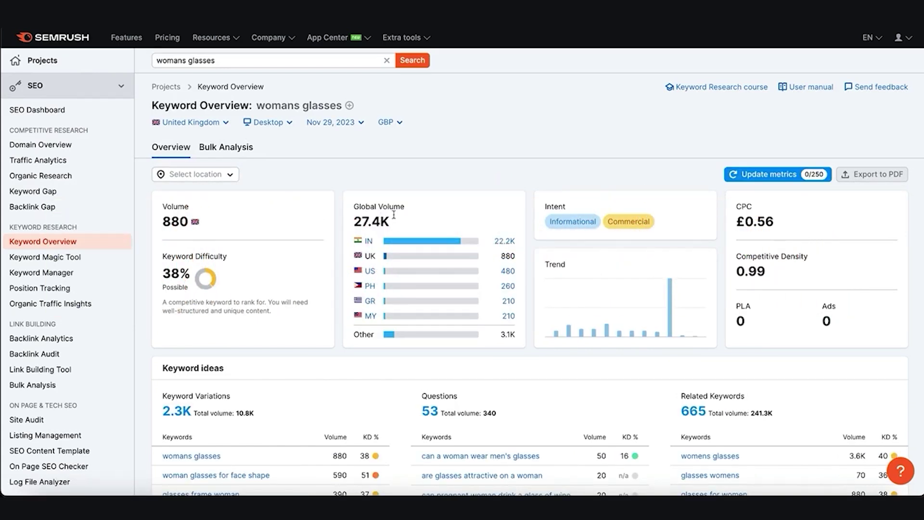
- Check the keyword's global volume and open the complete list of keyword variations for "womans glasses"
{"action": "mouse_move", "coordinate": [375, 222]}
{"action": "scroll", "coordinate": [375, 367], "scroll_direction": "down", "scroll_amount": 4}
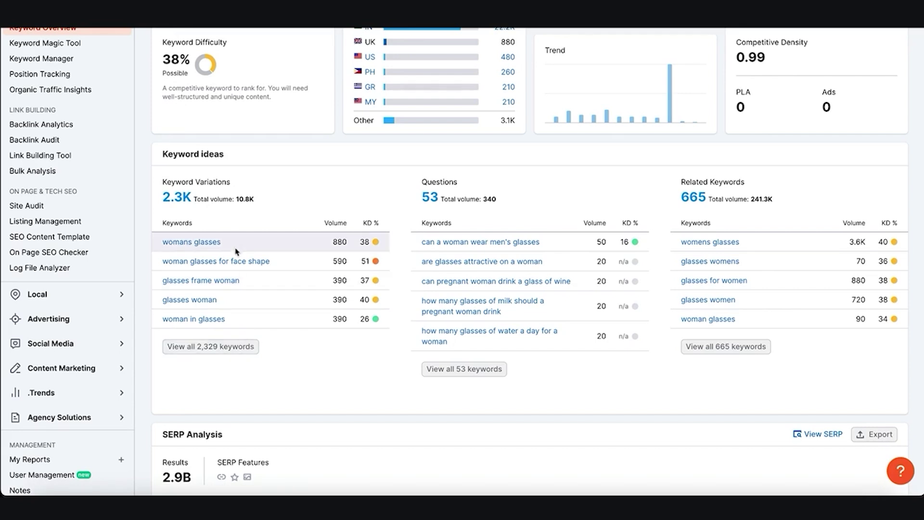
{"action": "left_click", "coordinate": [241, 347]}
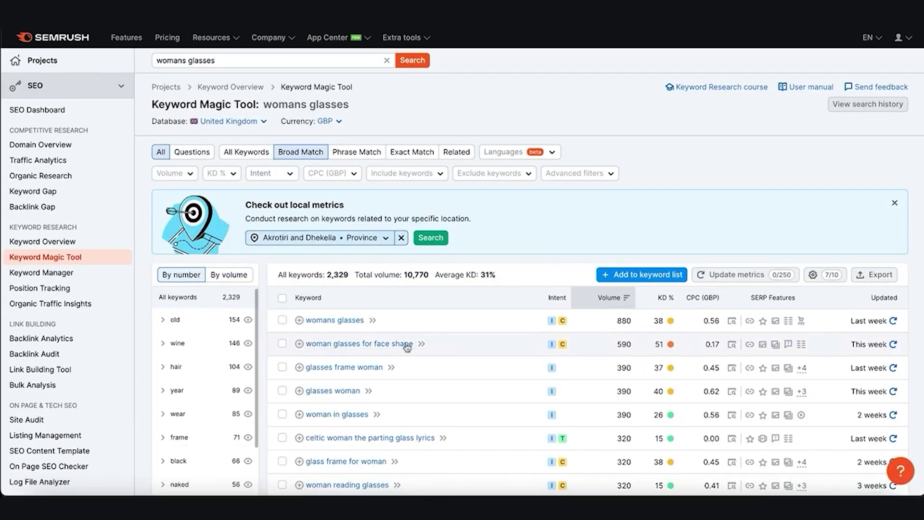
- Look through the "womans glasses" keyword variations and narrow the list to the "black" keyword group
{"action": "scroll", "coordinate": [405, 345], "scroll_direction": "down", "scroll_amount": 2}
{"action": "scroll", "coordinate": [406, 347], "scroll_direction": "down", "scroll_amount": 2}
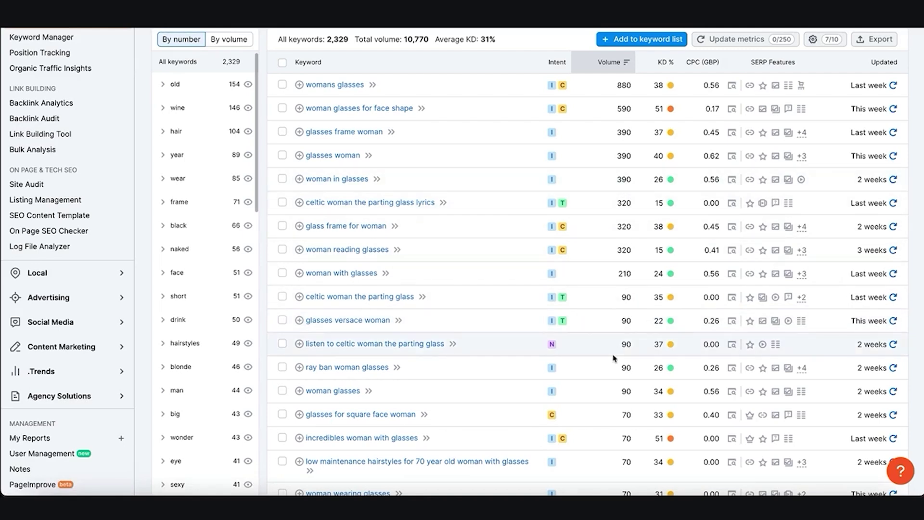
{"action": "left_click", "coordinate": [182, 230]}
{"action": "scroll", "coordinate": [182, 229], "scroll_direction": "up", "scroll_amount": 5}
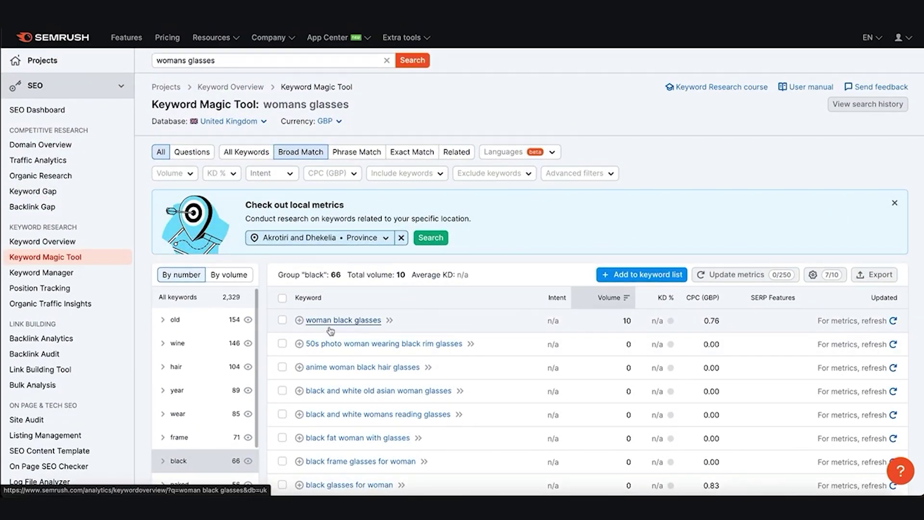
- Find the "blonde" group among the keyword groups and look through its keywords
{"action": "scroll", "coordinate": [264, 347], "scroll_direction": "down", "scroll_amount": 4}
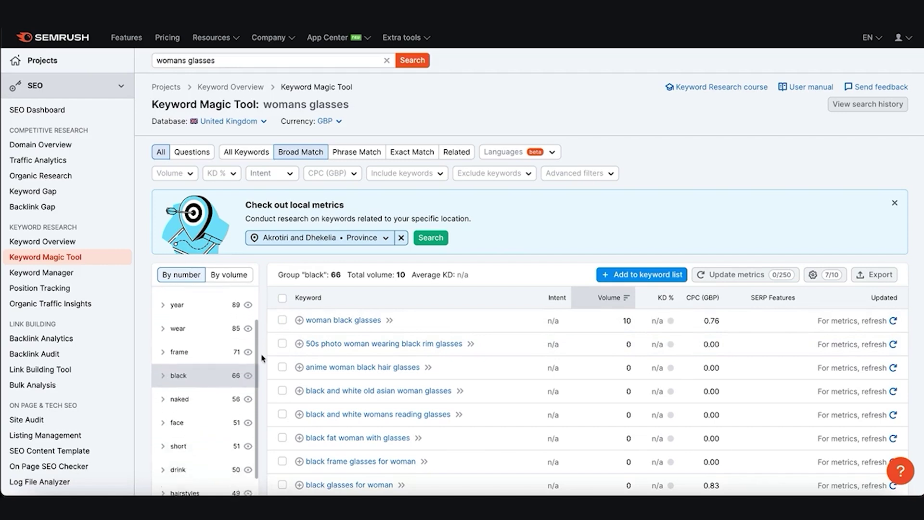
{"action": "scroll", "coordinate": [268, 383], "scroll_direction": "down", "scroll_amount": 2}
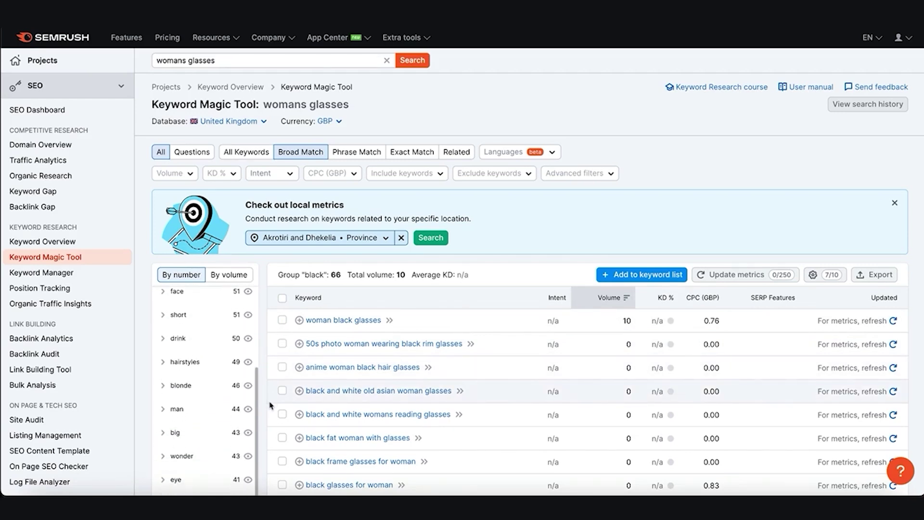
{"action": "left_click", "coordinate": [191, 385]}
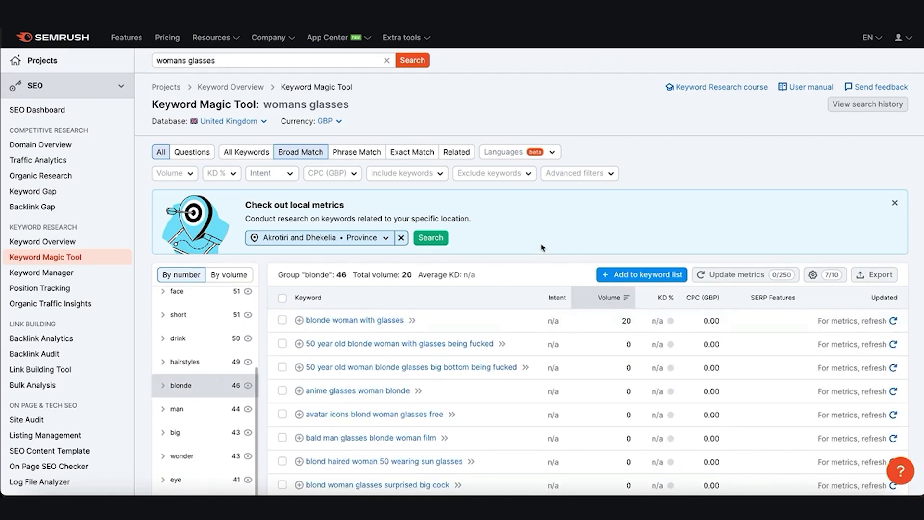
{"action": "scroll", "coordinate": [534, 268], "scroll_direction": "down", "scroll_amount": 5}
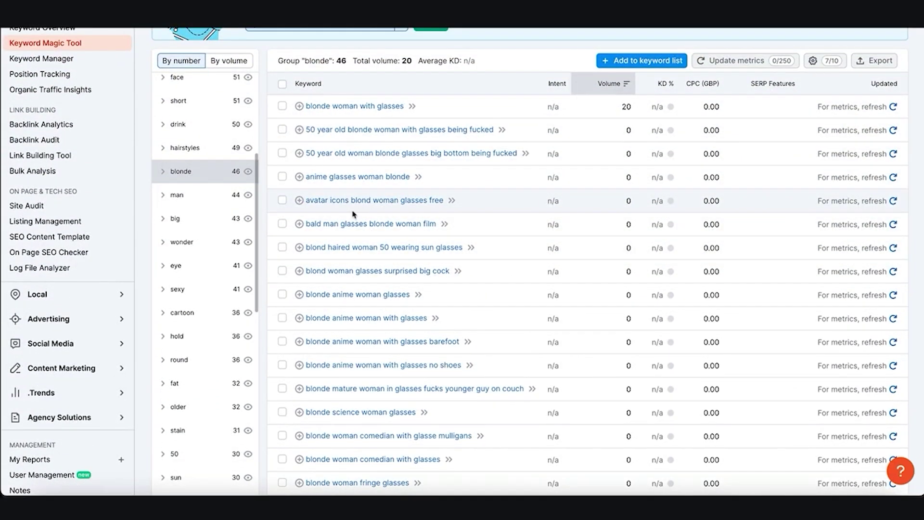
- View the keywords of the "cartoon", "sexy" and "old" groups one after another
{"action": "left_click", "coordinate": [183, 320]}
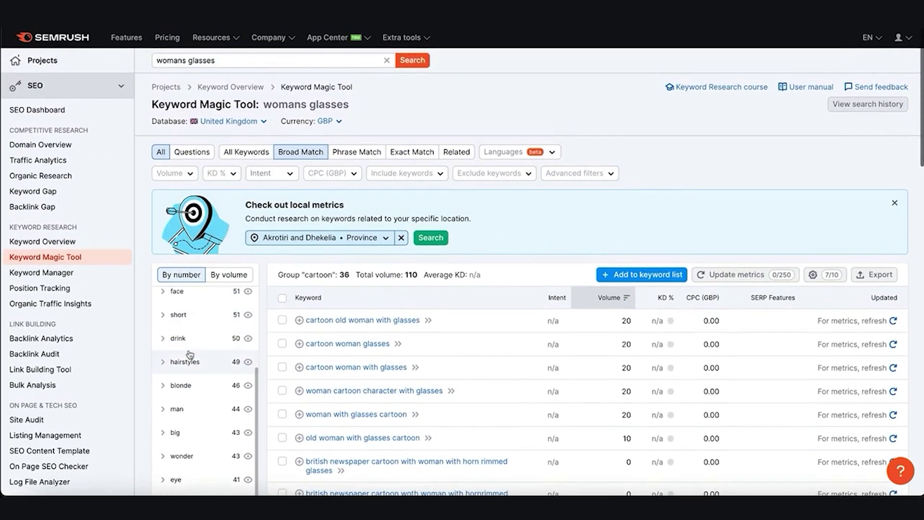
{"action": "scroll", "coordinate": [190, 354], "scroll_direction": "down", "scroll_amount": 3}
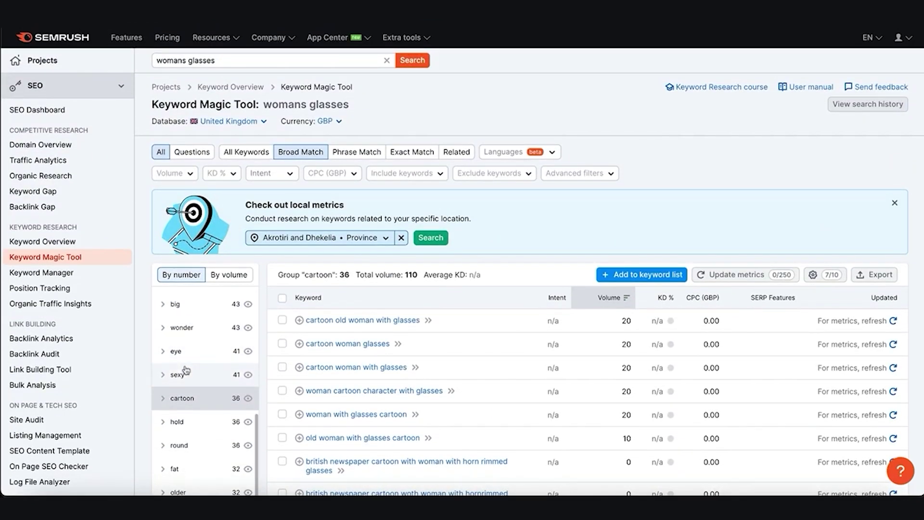
{"action": "left_click", "coordinate": [185, 372]}
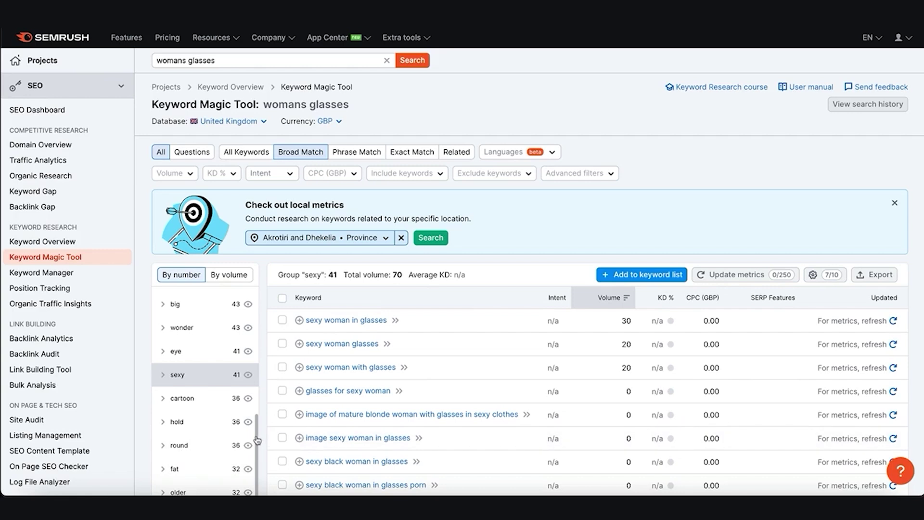
{"action": "left_click_drag", "start_coordinate": [256, 437], "coordinate": [256, 296]}
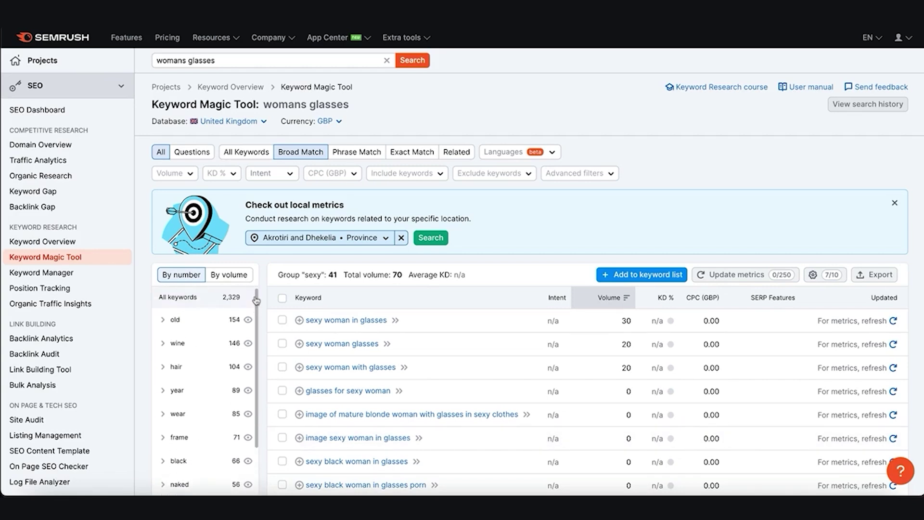
{"action": "left_click", "coordinate": [178, 321]}
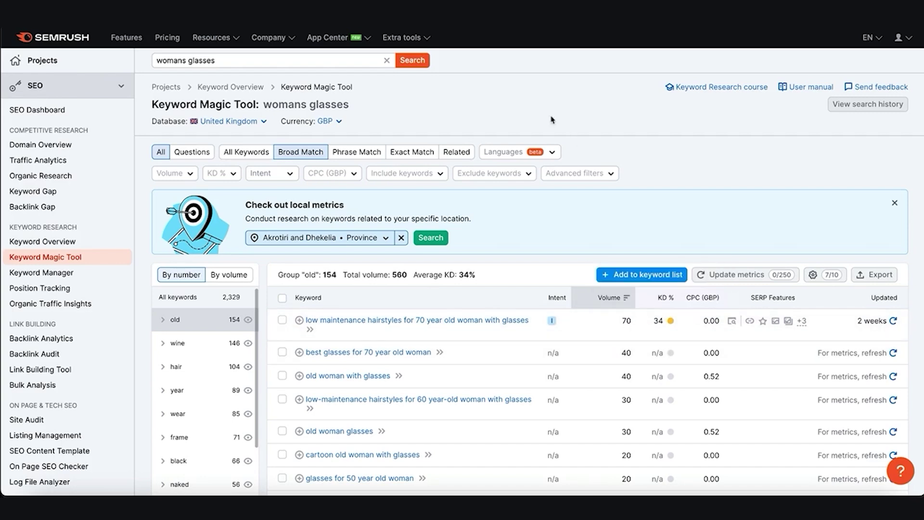
{"action": "left_click", "coordinate": [52, 143]}
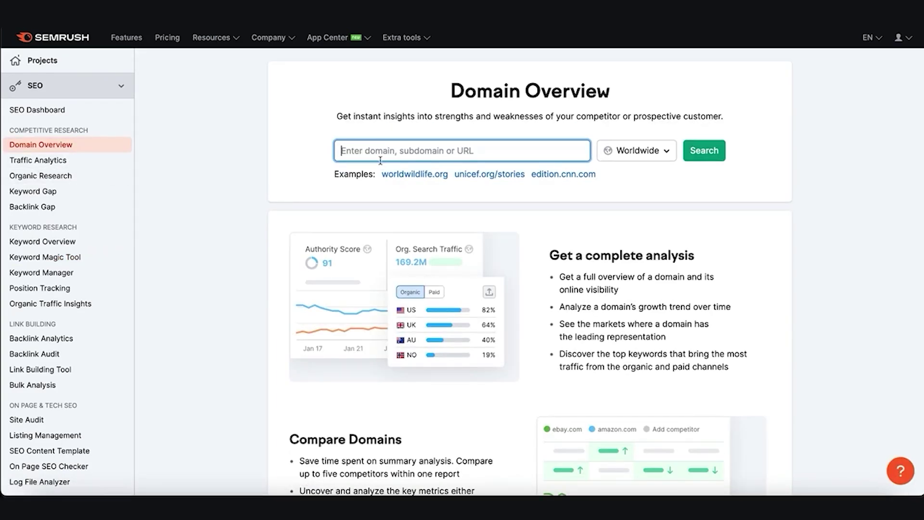
{"action": "type", "text": "https://www.pimlicoplumbers.com/"}
{"action": "key", "text": "Return"}
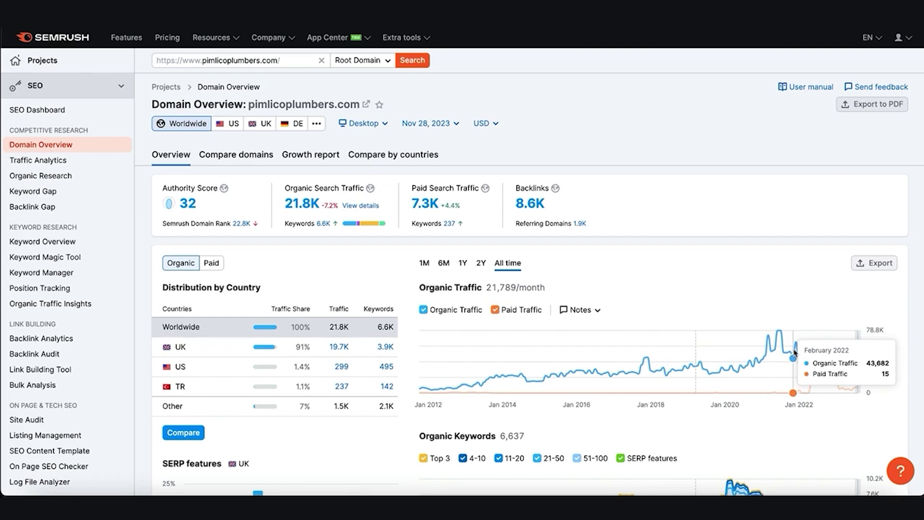
- Open the Site Audit, review its thematic reports and top issues, and list the site's errors
{"action": "left_click", "coordinate": [53, 427]}
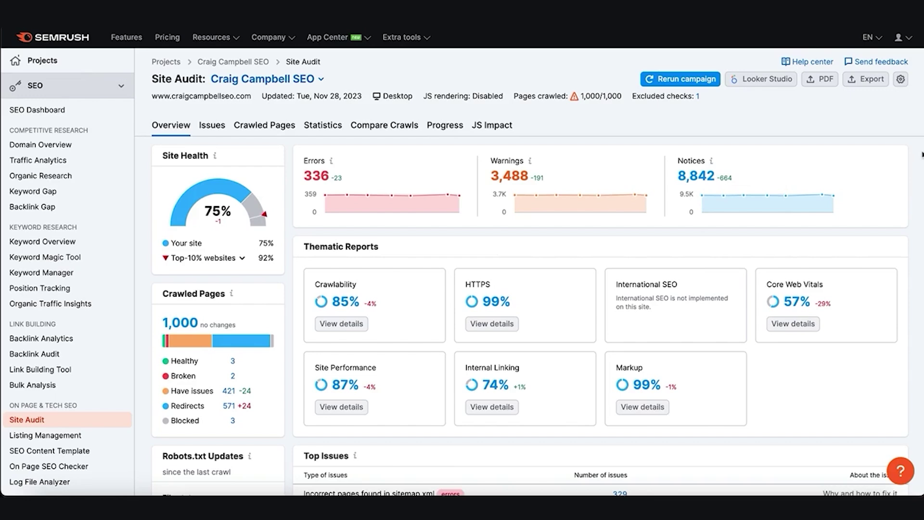
{"action": "scroll", "coordinate": [921, 154], "scroll_direction": "down", "scroll_amount": 5}
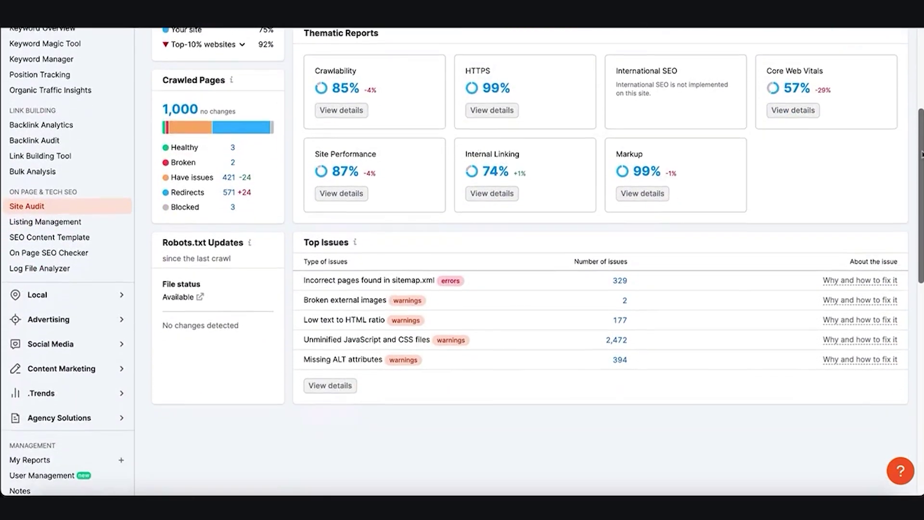
{"action": "scroll", "coordinate": [921, 154], "scroll_direction": "up", "scroll_amount": 2}
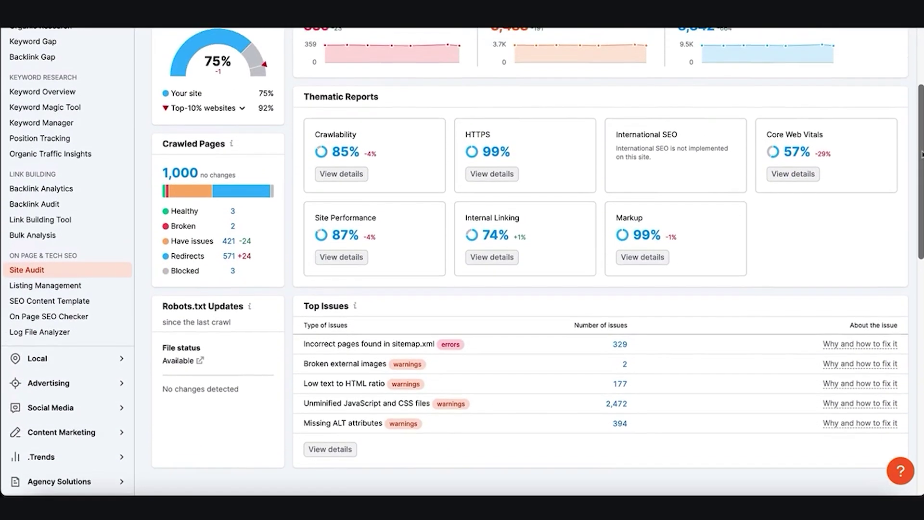
{"action": "scroll", "coordinate": [921, 154], "scroll_direction": "up", "scroll_amount": 1}
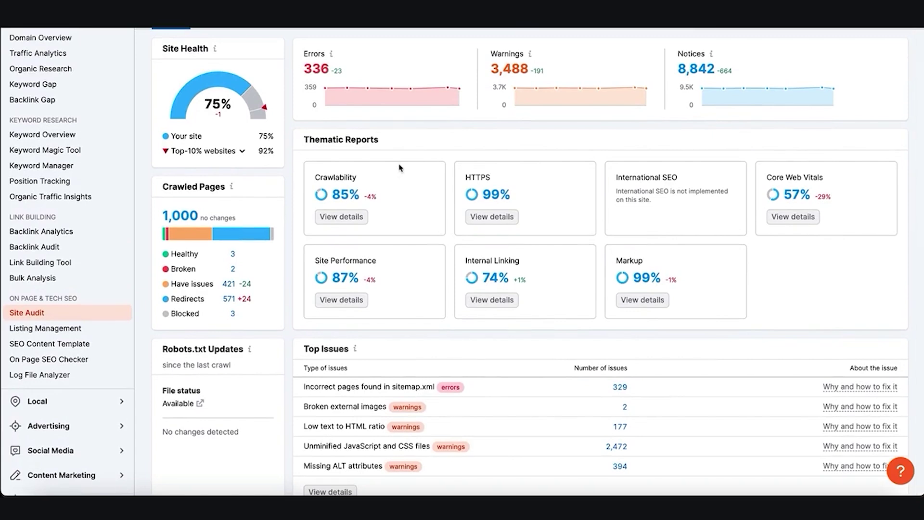
{"action": "scroll", "coordinate": [315, 67], "scroll_direction": "up", "scroll_amount": 3}
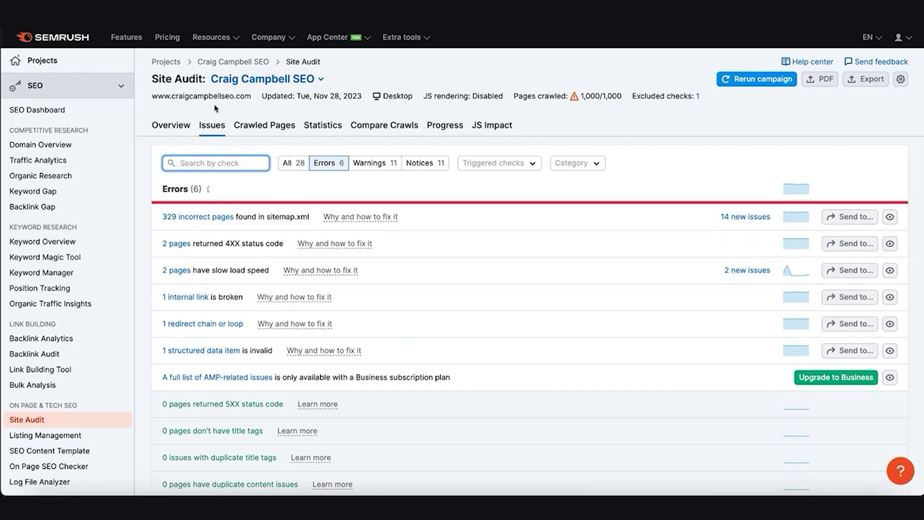
- View the list of warnings from the site audit overview and return to the overview
{"action": "left_click", "coordinate": [172, 125]}
{"action": "left_click", "coordinate": [507, 175]}
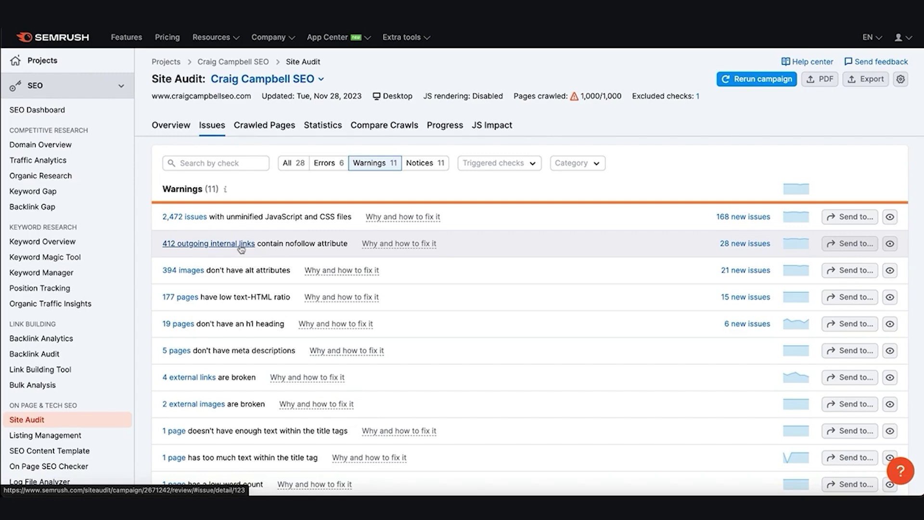
{"action": "left_click", "coordinate": [178, 126]}
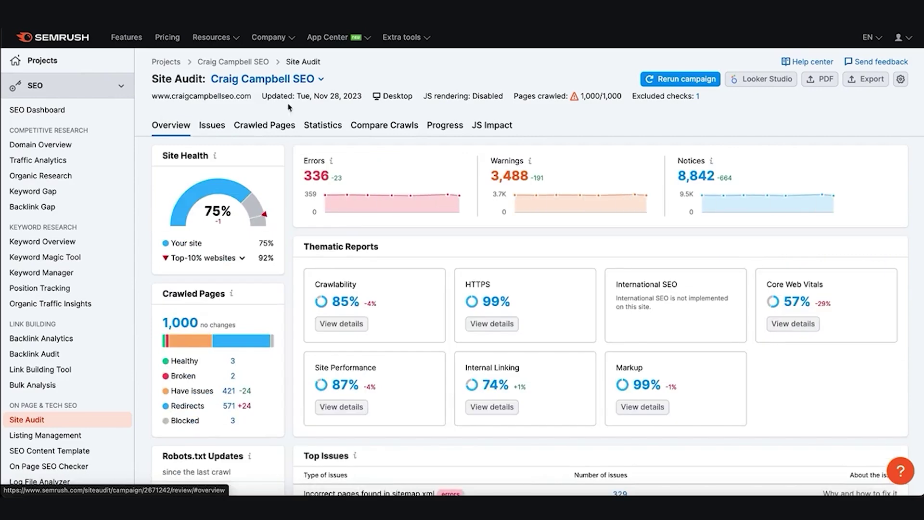
- Examine the audit notices, inspect the pages blocked from crawling, and return to the audit overview
{"action": "left_click", "coordinate": [704, 176]}
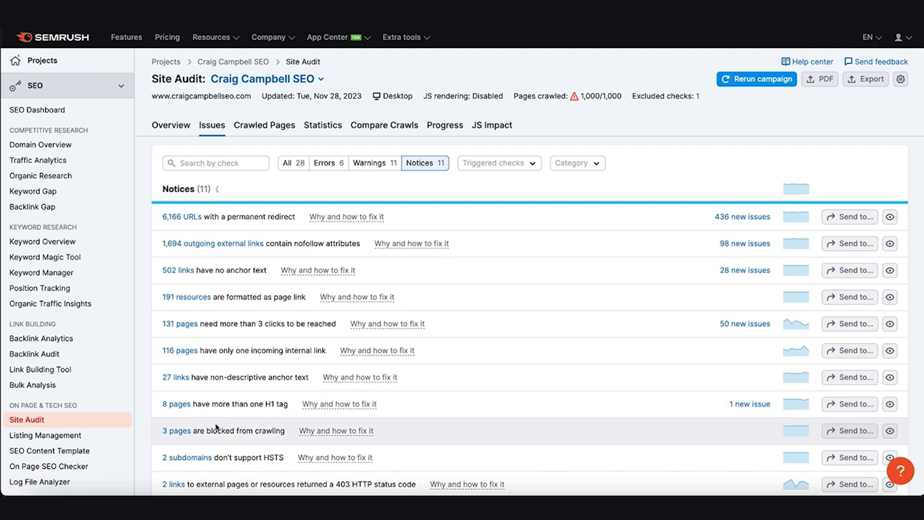
{"action": "left_click", "coordinate": [185, 431]}
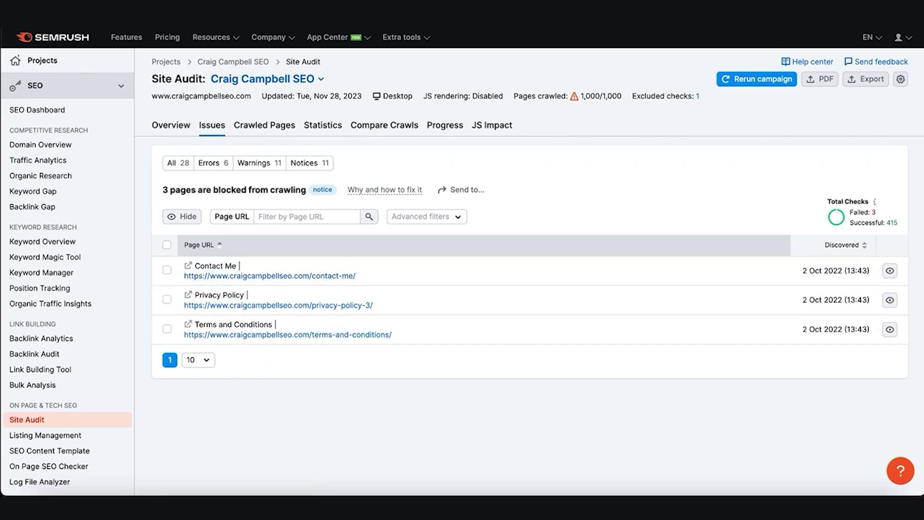
{"action": "left_click", "coordinate": [171, 126]}
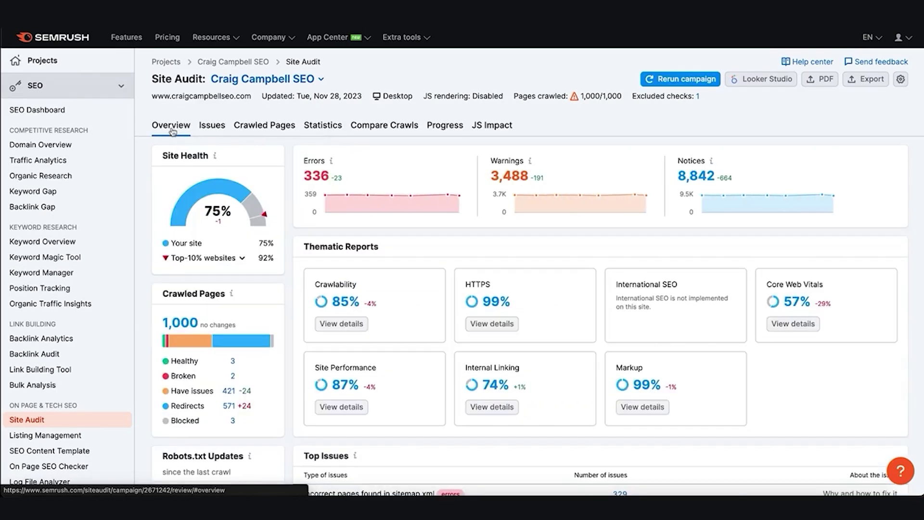